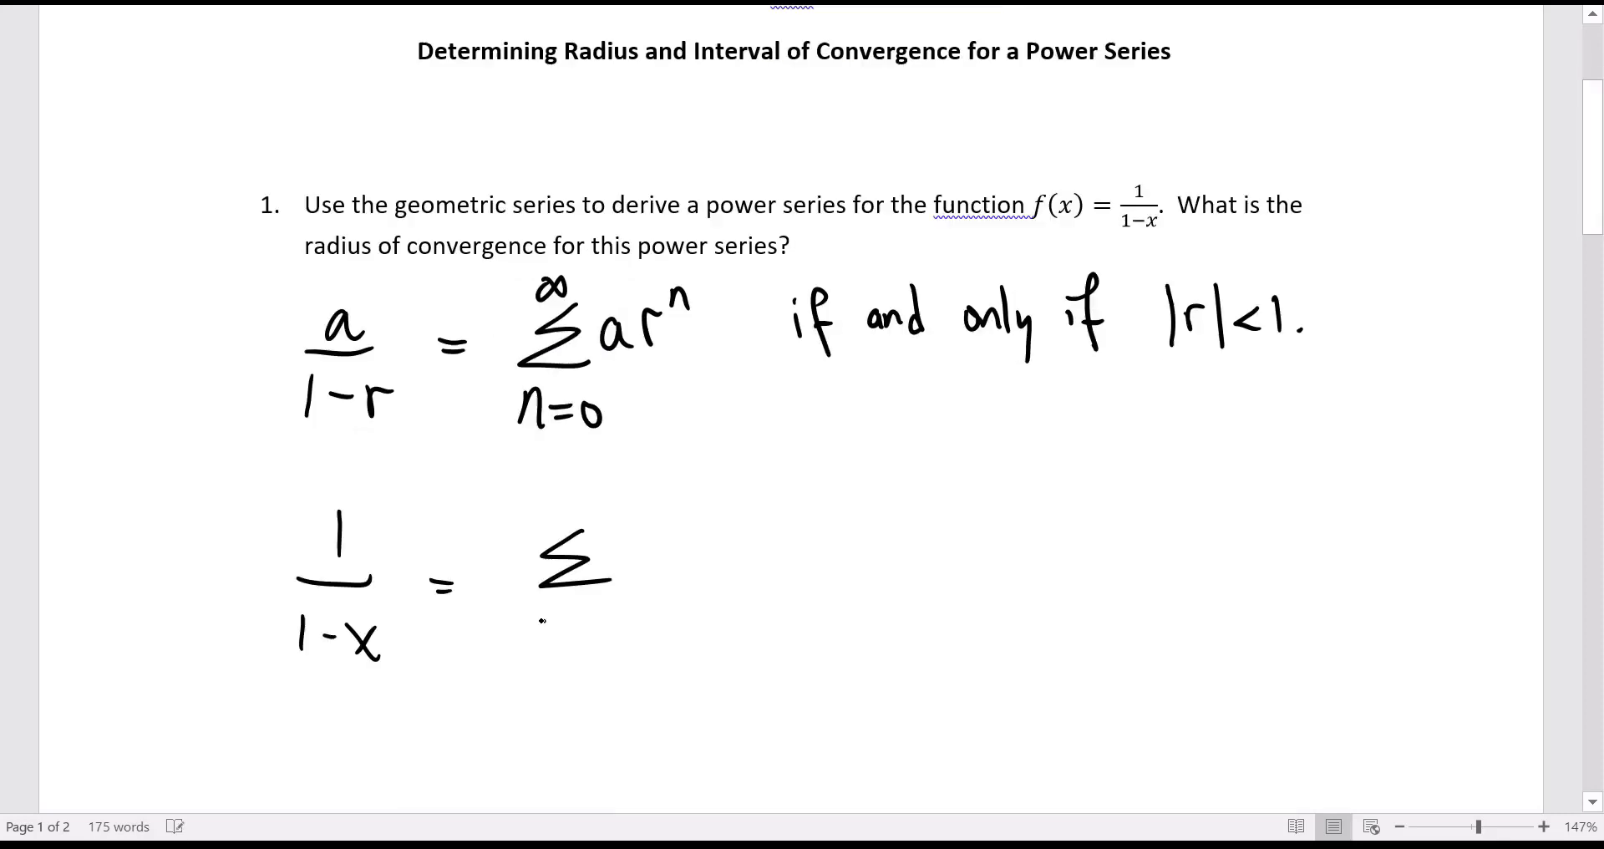
Step: Ink 1/(1−x) = Σ from n=0 to ∞ of 1(x)ⁿ on the next line
left_click_drag(536, 652, 558, 651)
left_click_drag(566, 633, 587, 630)
left_click_drag(568, 647, 606, 628)
mouse_move(549, 514)
left_mouse_down()
mouse_move(578, 511)
mouse_move(630, 568)
left_mouse_up()
mouse_move(660, 515)
left_mouse_down()
mouse_move(657, 580)
mouse_move(687, 556)
left_mouse_up()
left_click_drag(687, 533, 669, 556)
mouse_move(694, 520)
left_mouse_down()
mouse_move(694, 577)
mouse_move(716, 527)
mouse_move(799, 538)
left_mouse_up()
Step: Continue the line with = Σ xⁿ if and only if |x|<1
left_click_drag(779, 549, 800, 547)
mouse_move(880, 512)
left_mouse_down()
mouse_move(859, 545)
mouse_move(899, 576)
left_mouse_up()
left_click_drag(827, 628, 875, 611)
left_click_drag(890, 612, 889, 610)
mouse_move(847, 489)
left_mouse_down()
mouse_move(879, 486)
mouse_move(947, 557)
left_mouse_up()
mouse_move(947, 520)
left_mouse_down()
mouse_move(913, 557)
mouse_move(960, 511)
left_mouse_up()
mouse_move(1035, 526)
left_mouse_down()
mouse_move(1305, 489)
mouse_move(1353, 547)
mouse_move(1398, 545)
left_mouse_up()
mouse_move(1415, 499)
left_mouse_down()
mouse_move(1408, 558)
mouse_move(1444, 550)
left_mouse_up()
left_click_drag(1471, 500, 1469, 551)
left_click(1492, 536)
left_click(1492, 547)
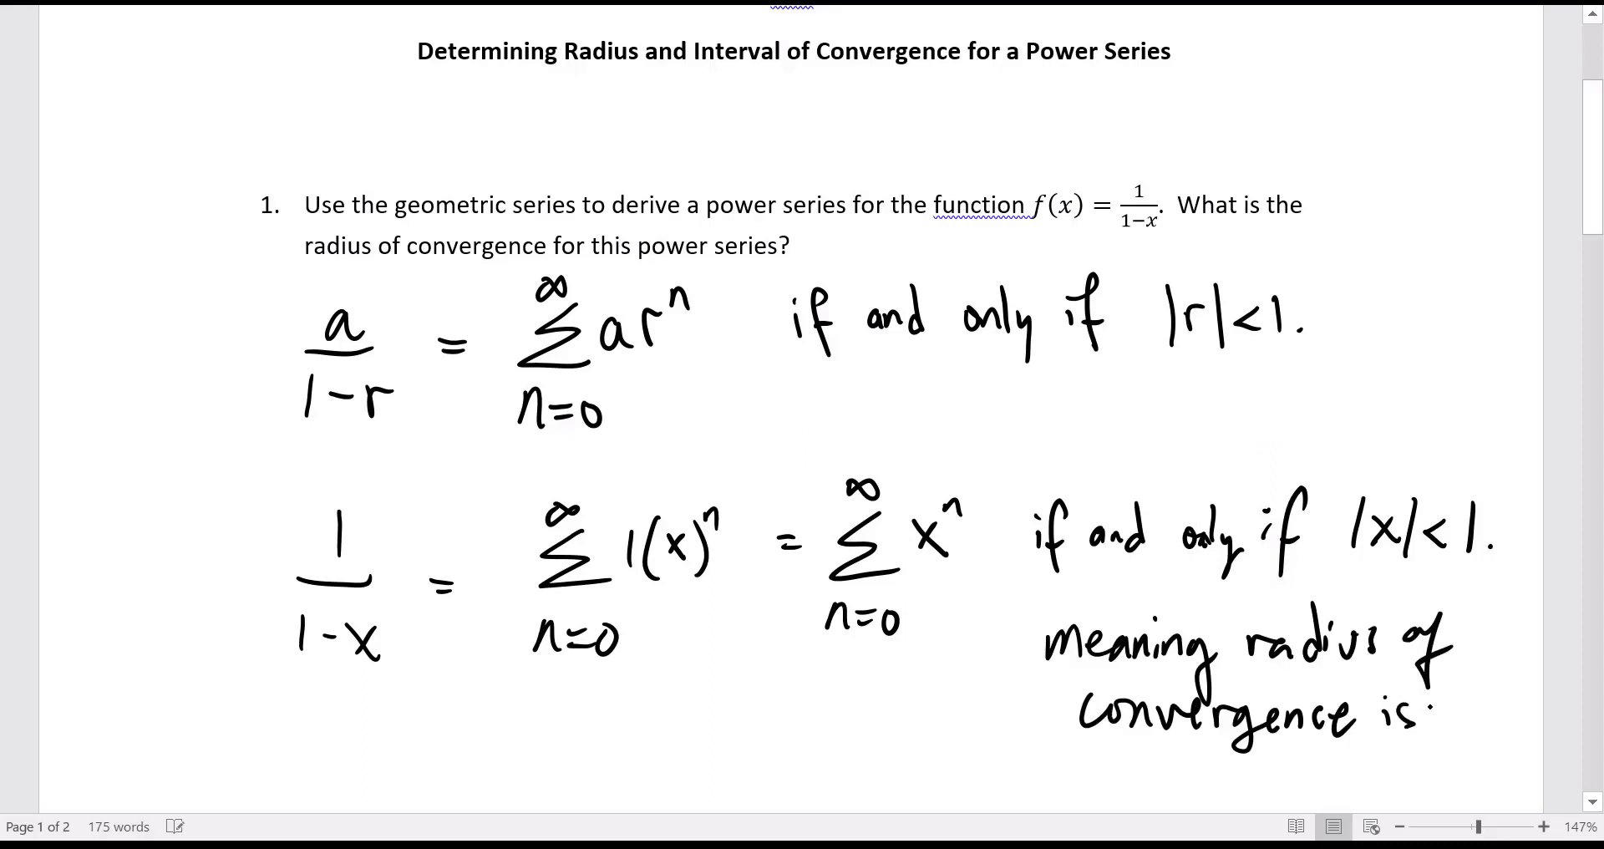
Step: Handwrite 'meaning radius of convergence is R=1' under the |x|<1 condition
left_click_drag(1434, 735, 1488, 721)
left_click_drag(1504, 686, 1505, 735)
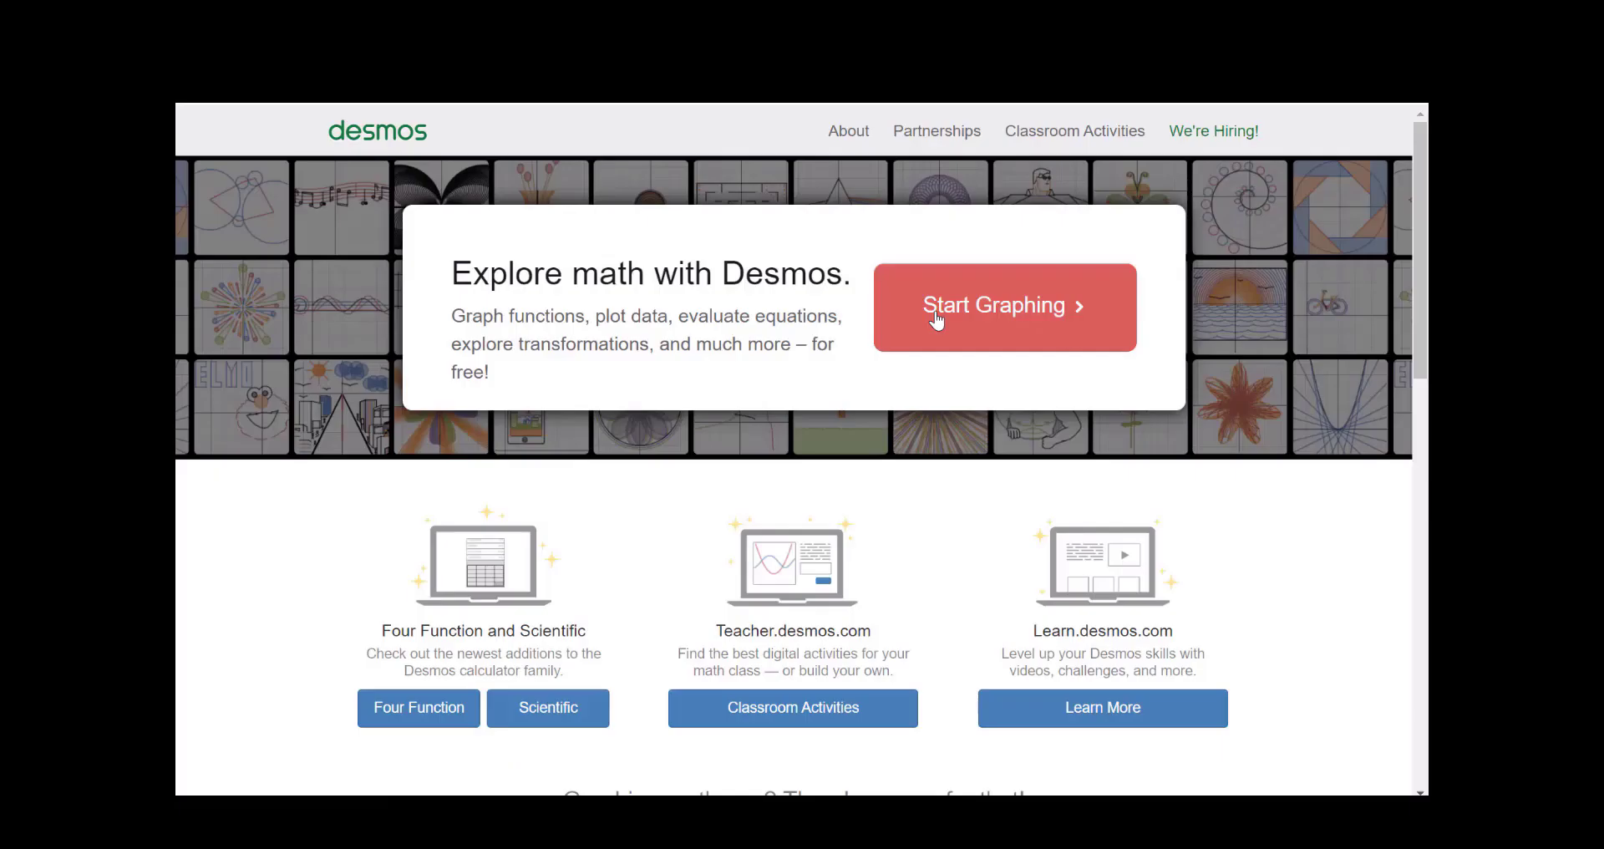
Step: In a blank Desmos graph, enter 1/(1−x) and Σ xⁿ from n=0 to 100
left_click(938, 313)
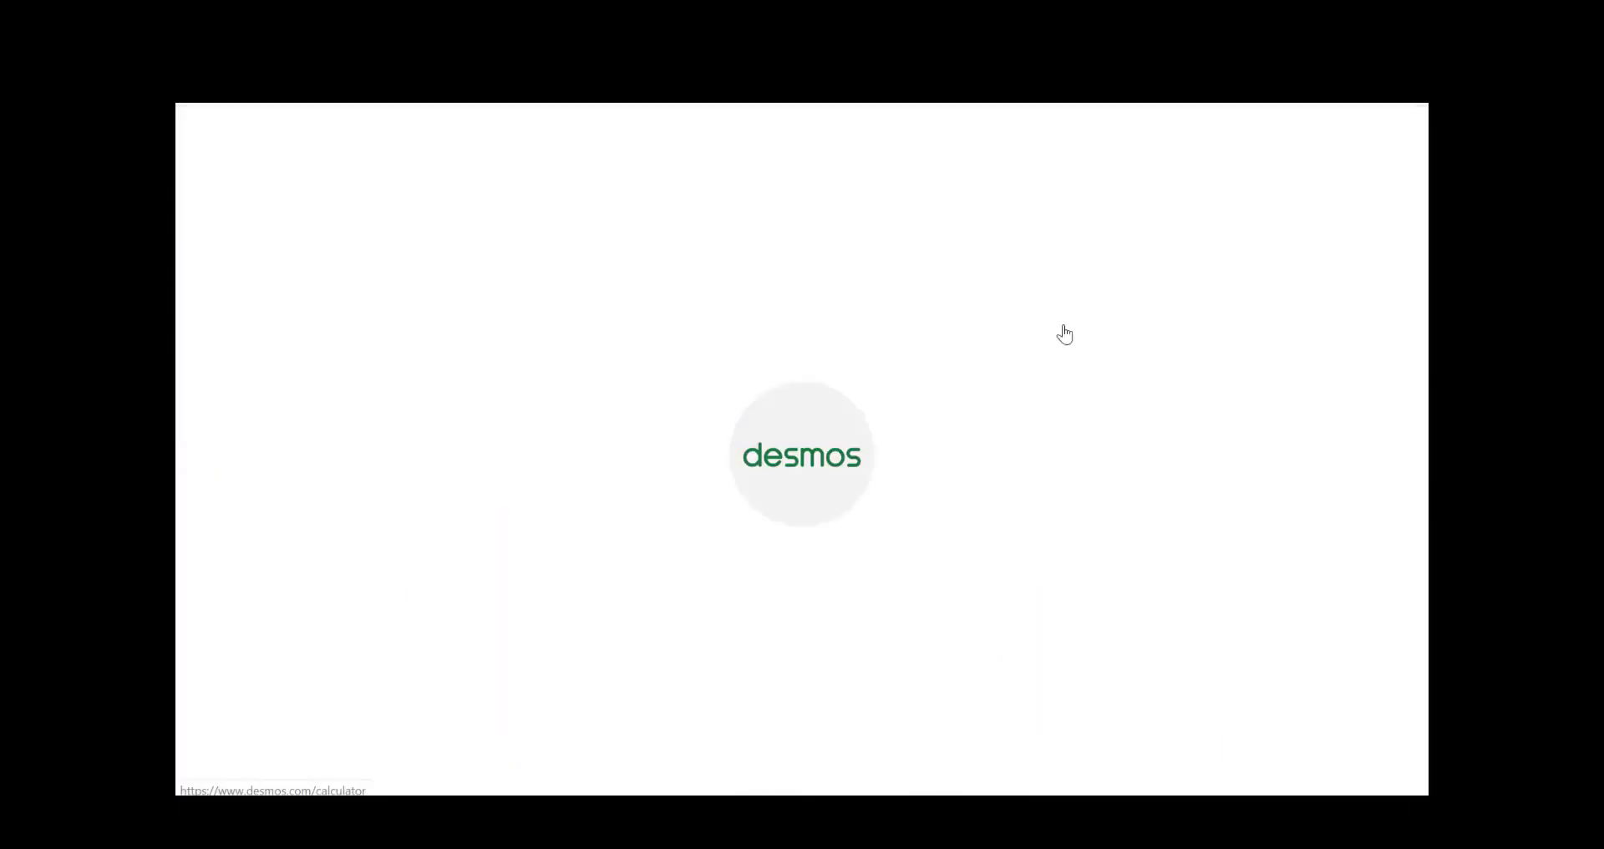
type("1/1-x")
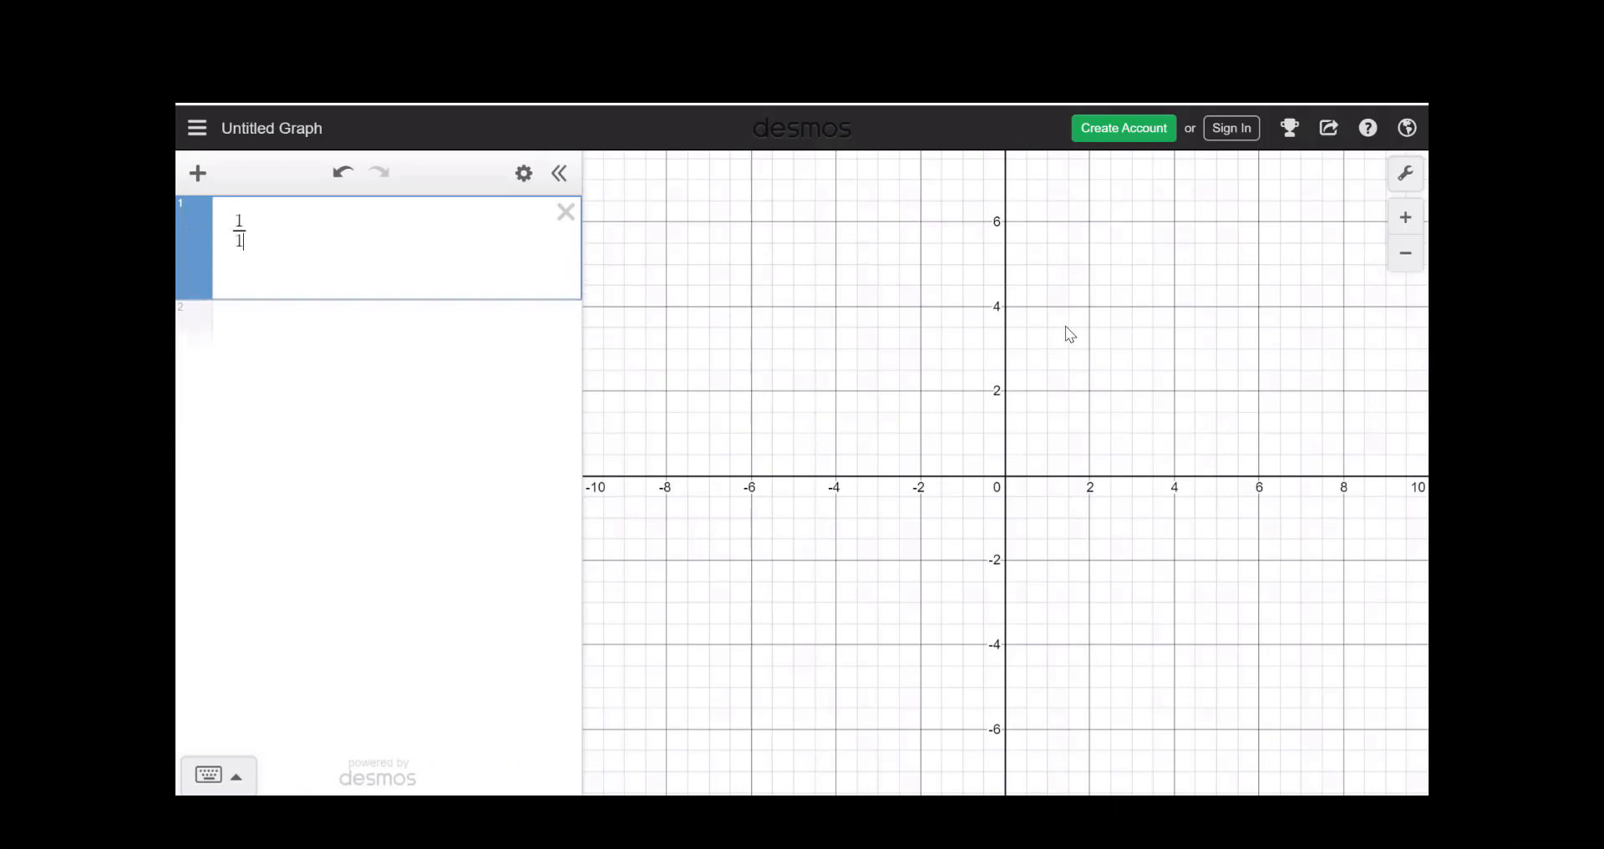
left_click(389, 309)
type("sum0")
key("Up")
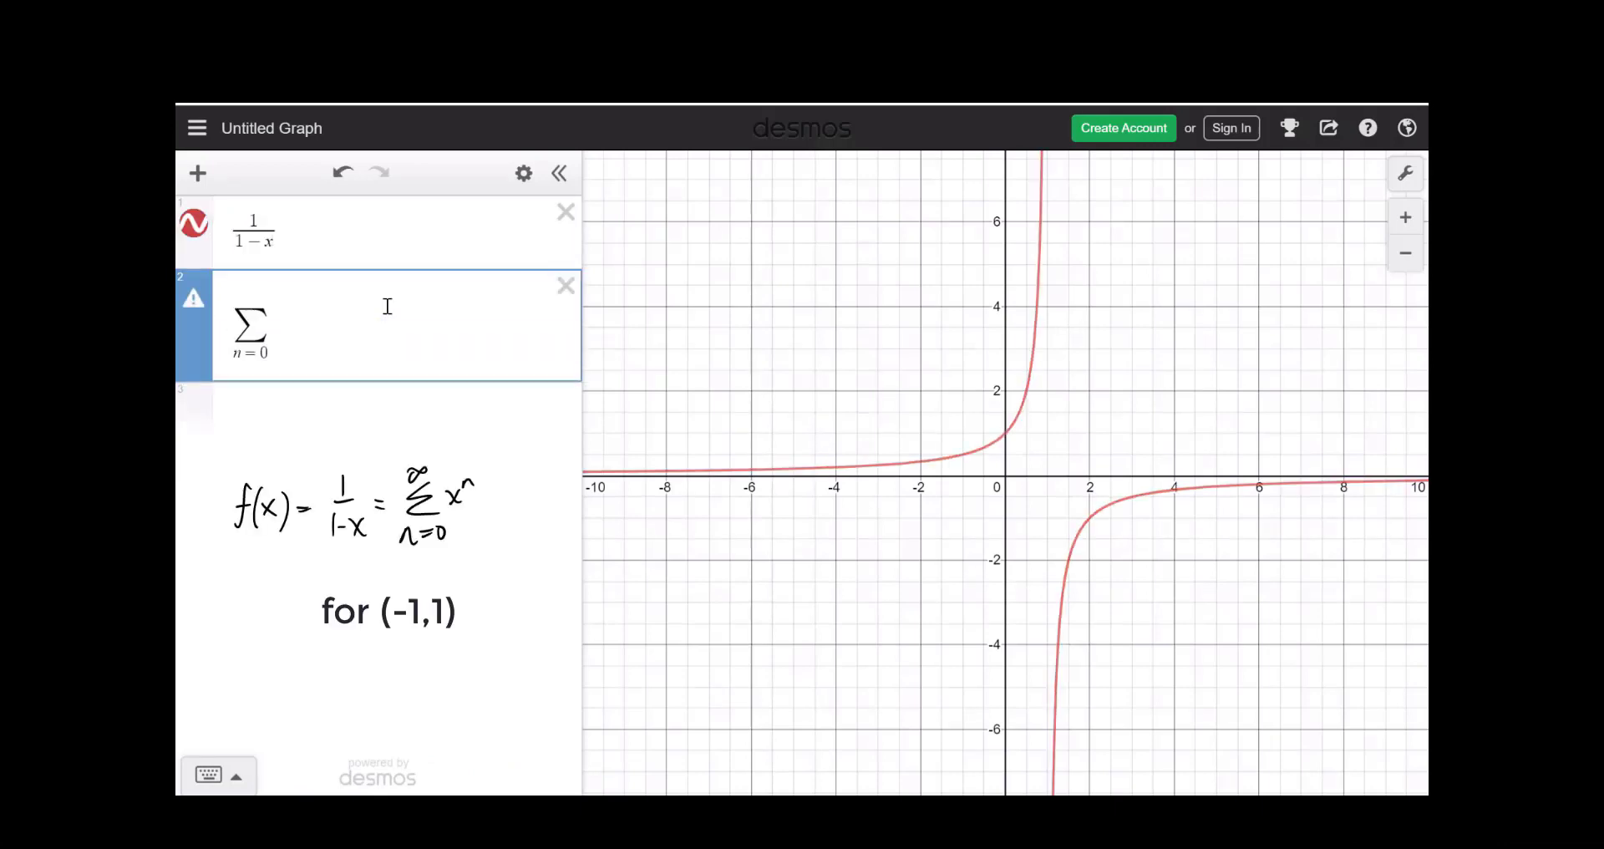
type("100")
type("x^n")
Step: Recentre and zoom the graph, then delete the sum's upper limit 100
left_click_drag(1131, 388, 1138, 460)
scroll(1140, 459, "up", 10)
scroll(938, 532, "down", 5)
scroll(938, 532, "up", 5)
scroll(860, 465, "up", 3)
left_click(294, 292)
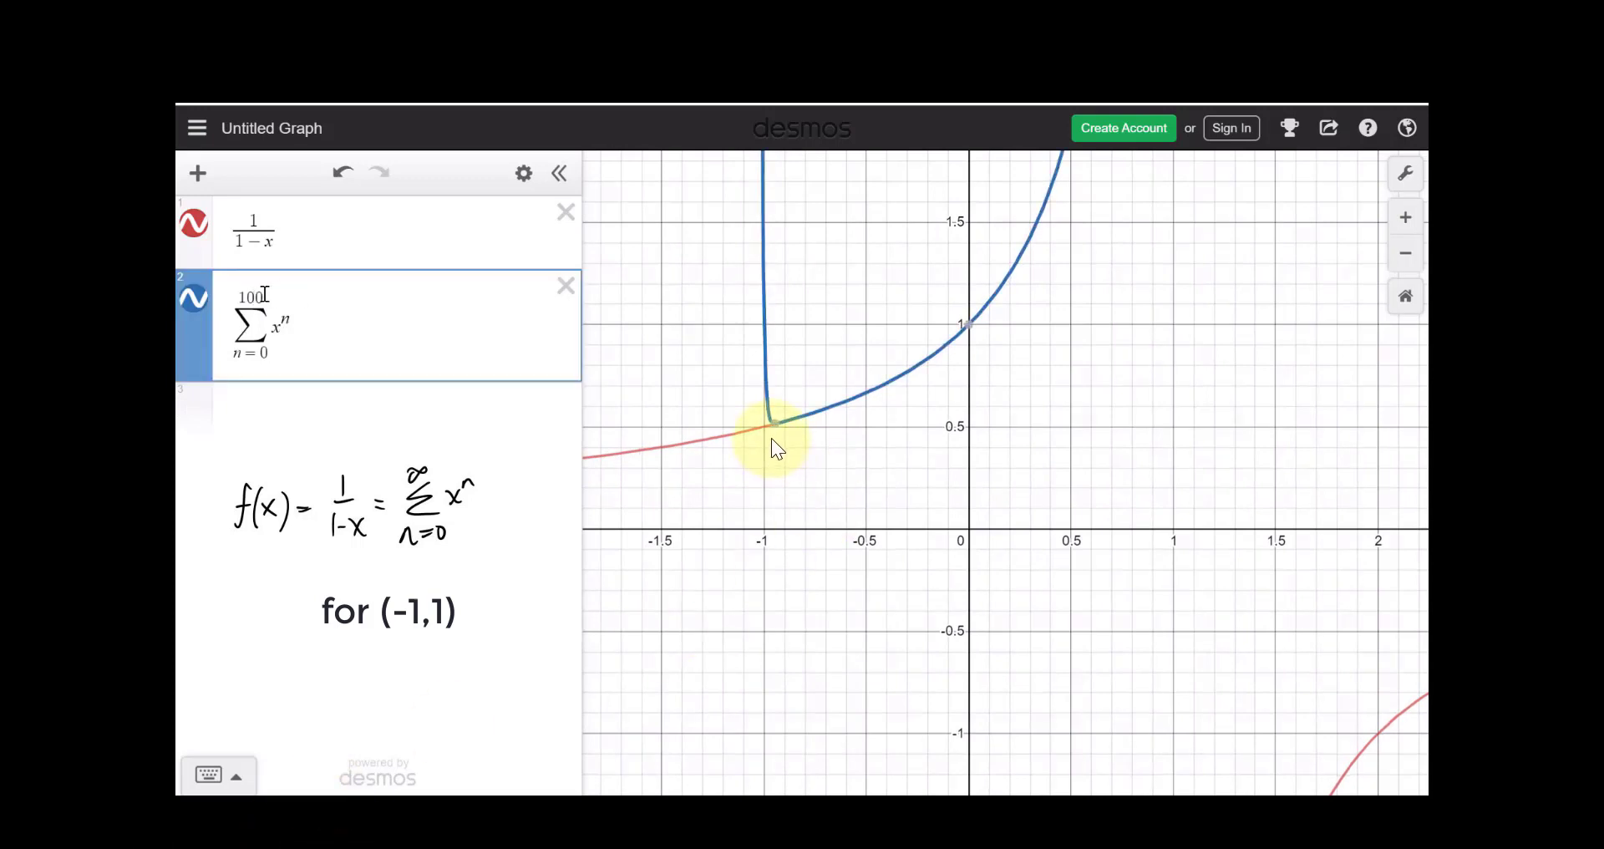
key("BackSpace")
key("BackSpace")
key("BackSpace")
Step: Set the sum's upper limit to b and make b a slider ranging from 1 to 1000
type("b")
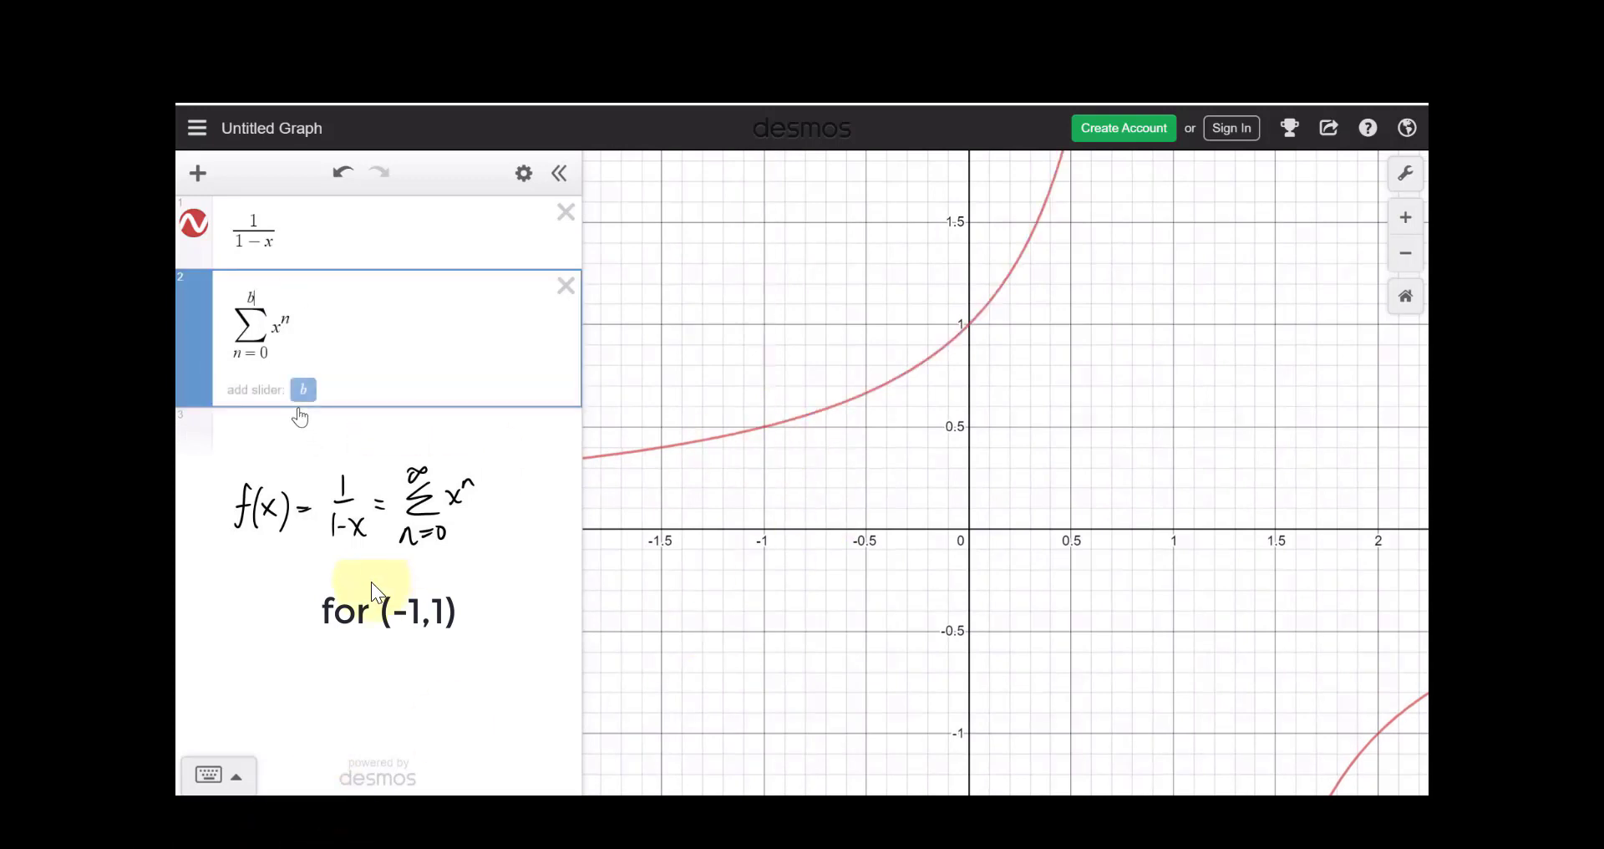
left_click(304, 390)
left_click(304, 406)
type("0")
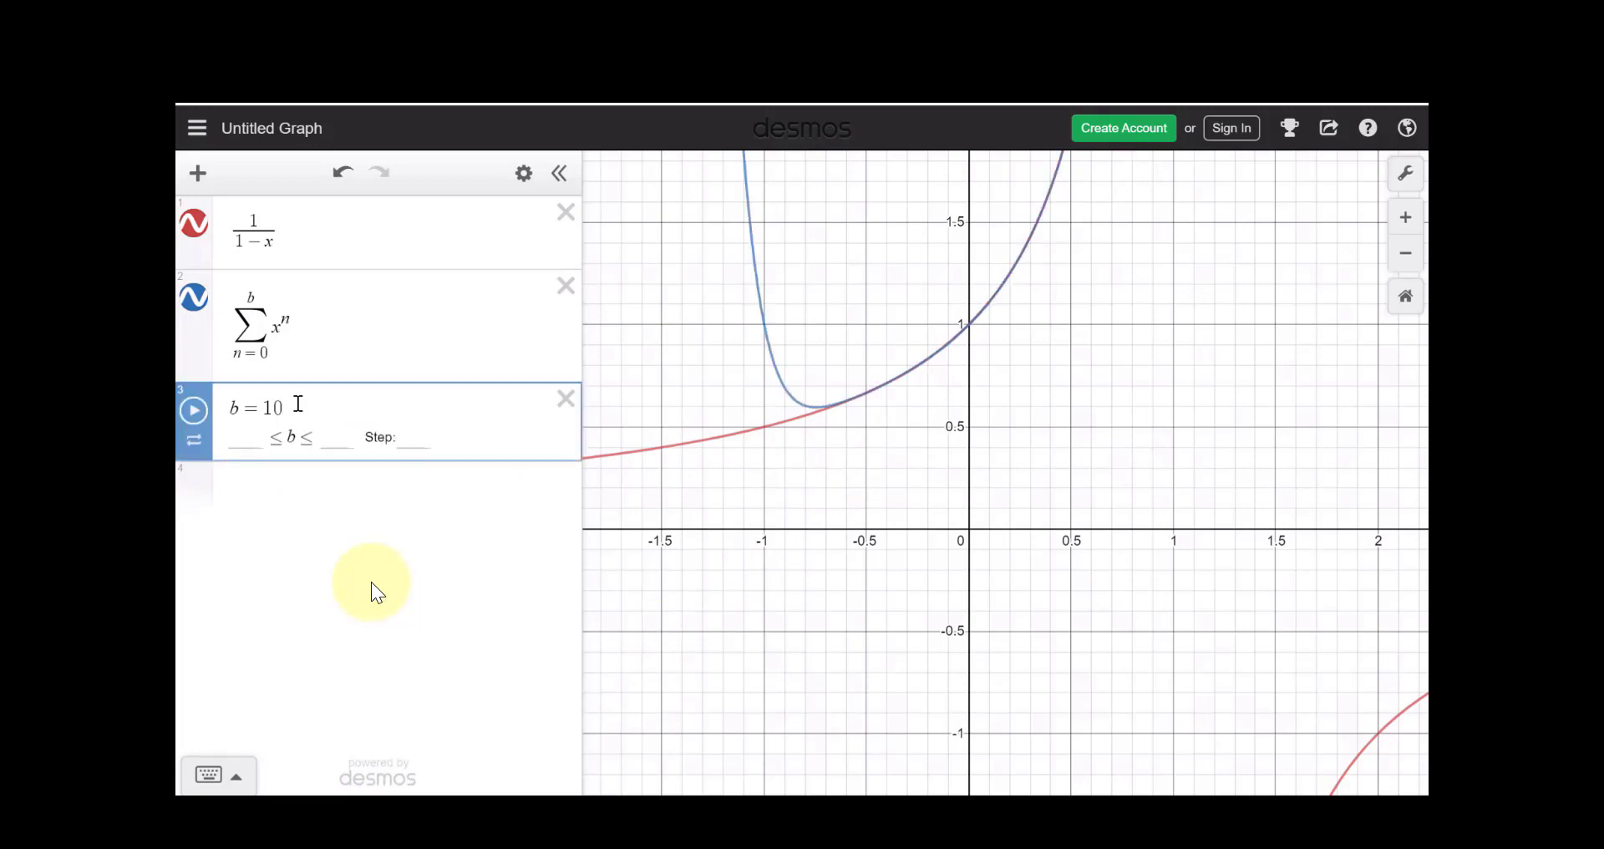
left_click(242, 436)
type("1")
left_click(331, 436)
type("1000")
key("Return")
Step: Raise b to about 200 while panning and zooming to compare the partial sums with 1/(1−x)
mouse_move(276, 445)
left_mouse_down()
mouse_move(305, 447)
mouse_move(255, 445)
left_mouse_up()
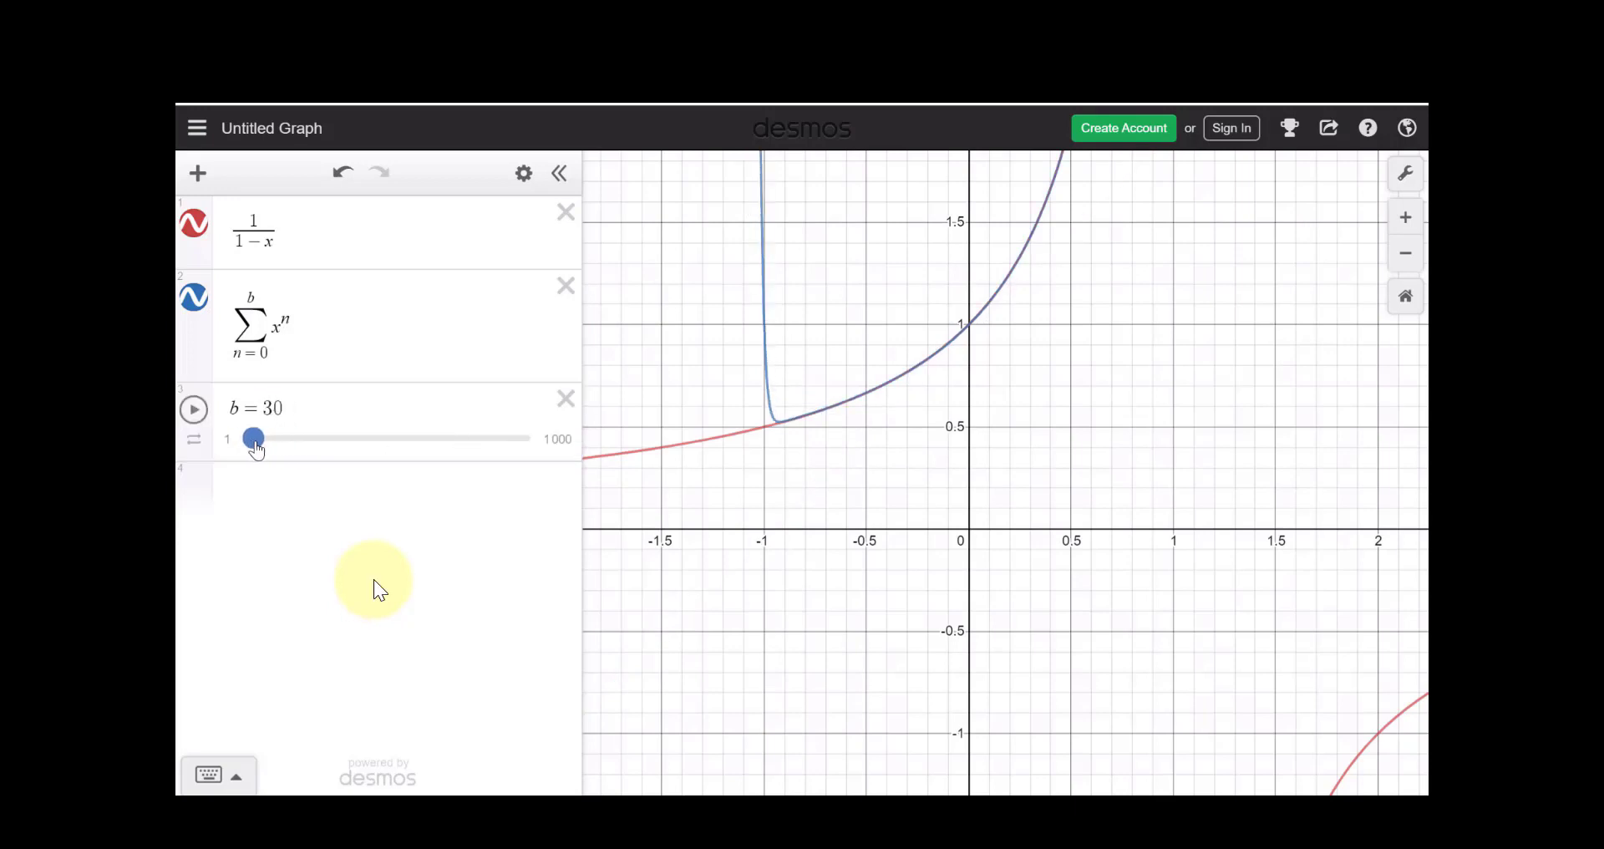
scroll(815, 528, "down", 3)
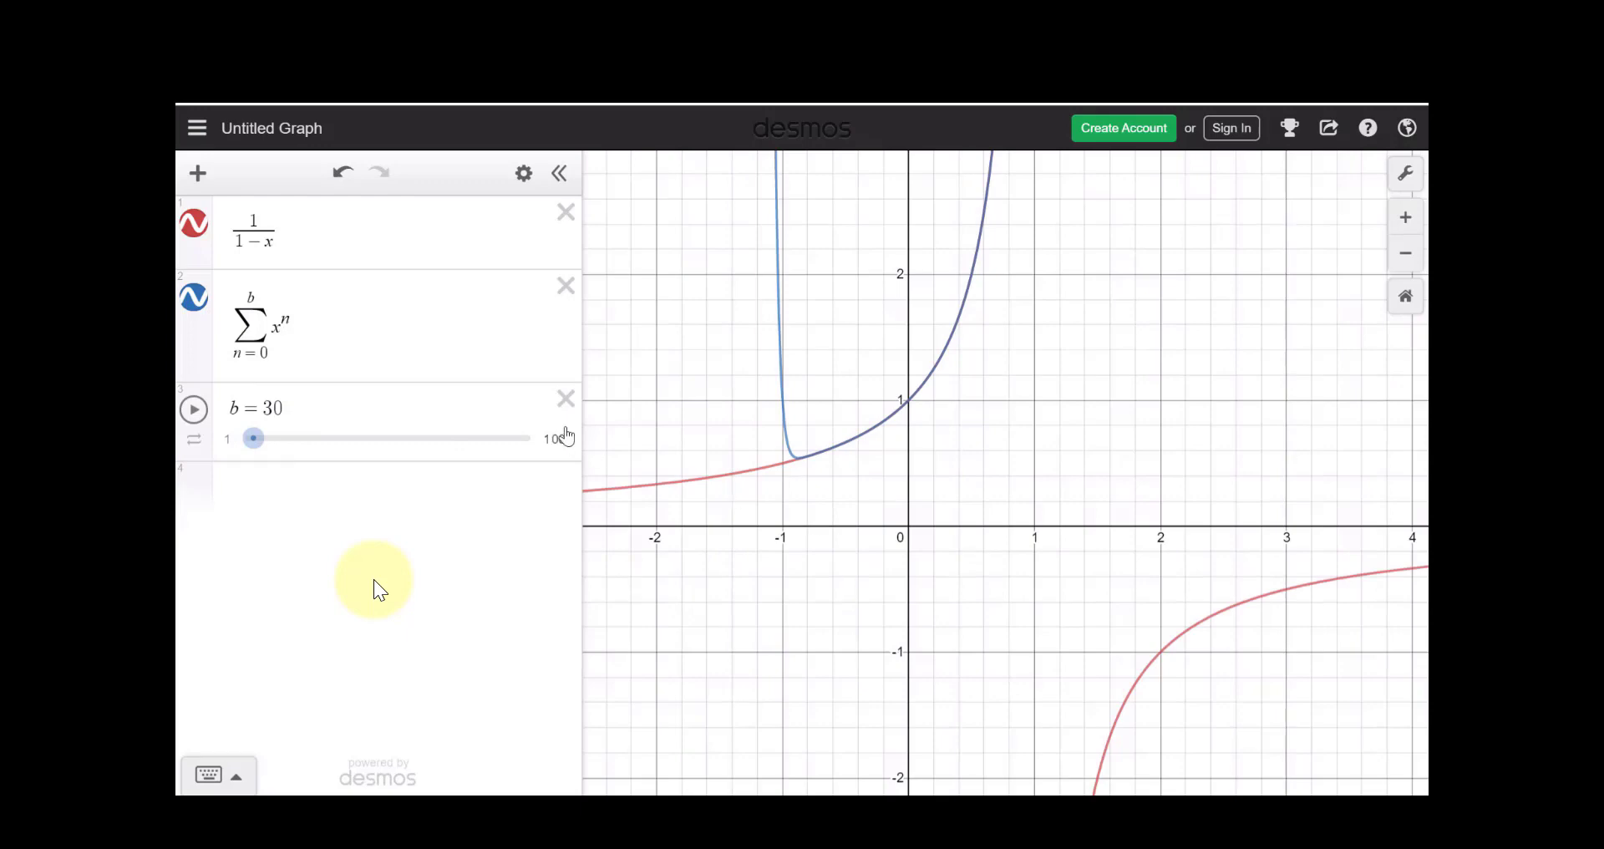
left_click_drag(1032, 490, 1192, 544)
scroll(1192, 544, "up", 3)
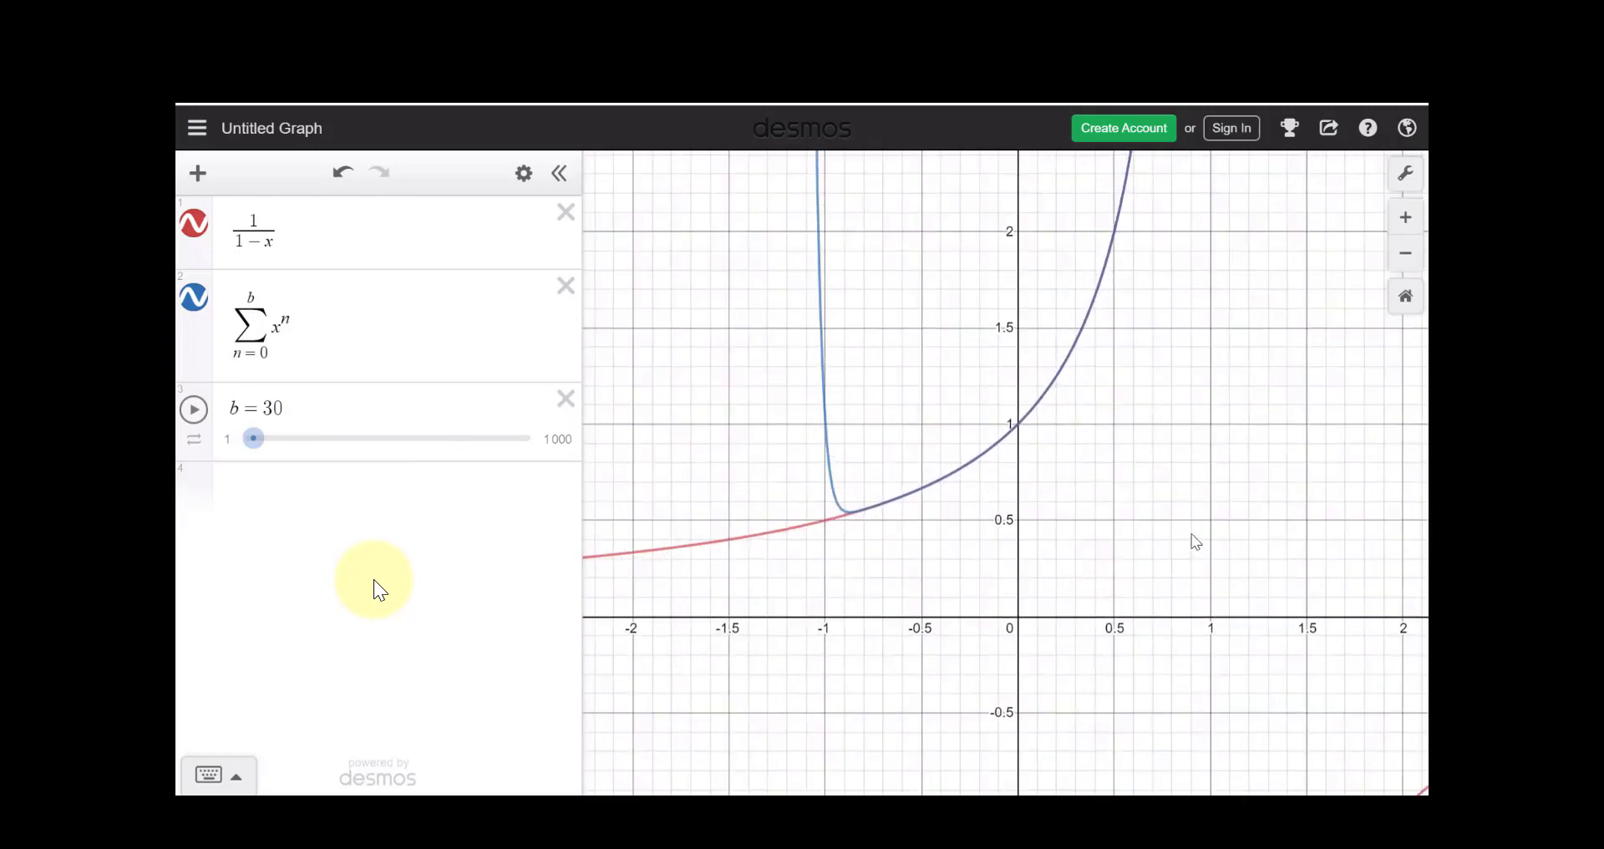
left_click_drag(254, 440, 454, 464)
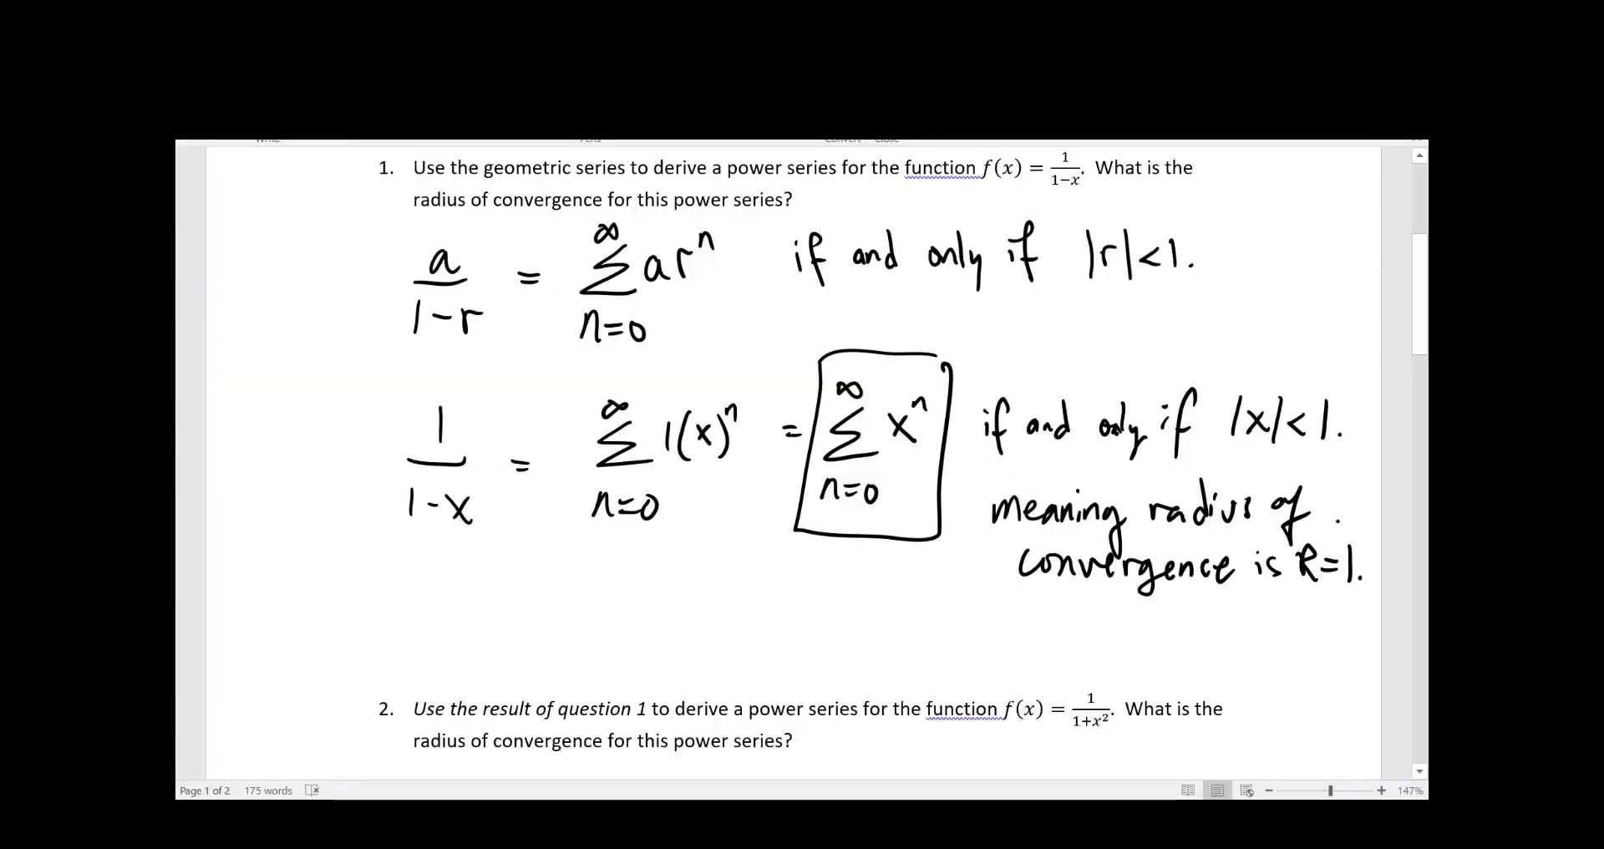
Step: Box the R=1 answer and begin the conclusion f(x) = 1 below
mouse_move(1355, 519)
left_mouse_down()
mouse_move(1349, 607)
mouse_move(1371, 547)
left_mouse_up()
mouse_move(444, 584)
left_mouse_down()
mouse_move(422, 649)
mouse_move(482, 633)
left_mouse_up()
left_click_drag(481, 605, 464, 634)
mouse_move(486, 595)
left_mouse_down()
mouse_move(491, 655)
mouse_move(534, 619)
left_mouse_up()
left_click_drag(508, 625, 534, 627)
left_click_drag(580, 570, 595, 611)
Step: Finish the line as f(x) = 1/(1−x) = Σ xⁿ from n=0 to ∞
left_click_drag(559, 631, 579, 660)
left_click_drag(580, 630, 558, 660)
left_click_drag(583, 641, 598, 652)
left_click_drag(567, 628, 564, 662)
left_click_drag(571, 644, 582, 644)
left_click_drag(589, 632, 612, 662)
mouse_move(610, 632)
left_mouse_down()
mouse_move(588, 661)
mouse_move(639, 611)
mouse_move(693, 607)
mouse_move(722, 628)
mouse_move(681, 671)
left_mouse_up()
left_click_drag(688, 652, 705, 650)
left_click_drag(690, 659, 721, 647)
left_click_drag(677, 564, 753, 614)
mouse_move(756, 593)
left_mouse_down()
mouse_move(736, 617)
mouse_move(774, 588)
left_mouse_up()
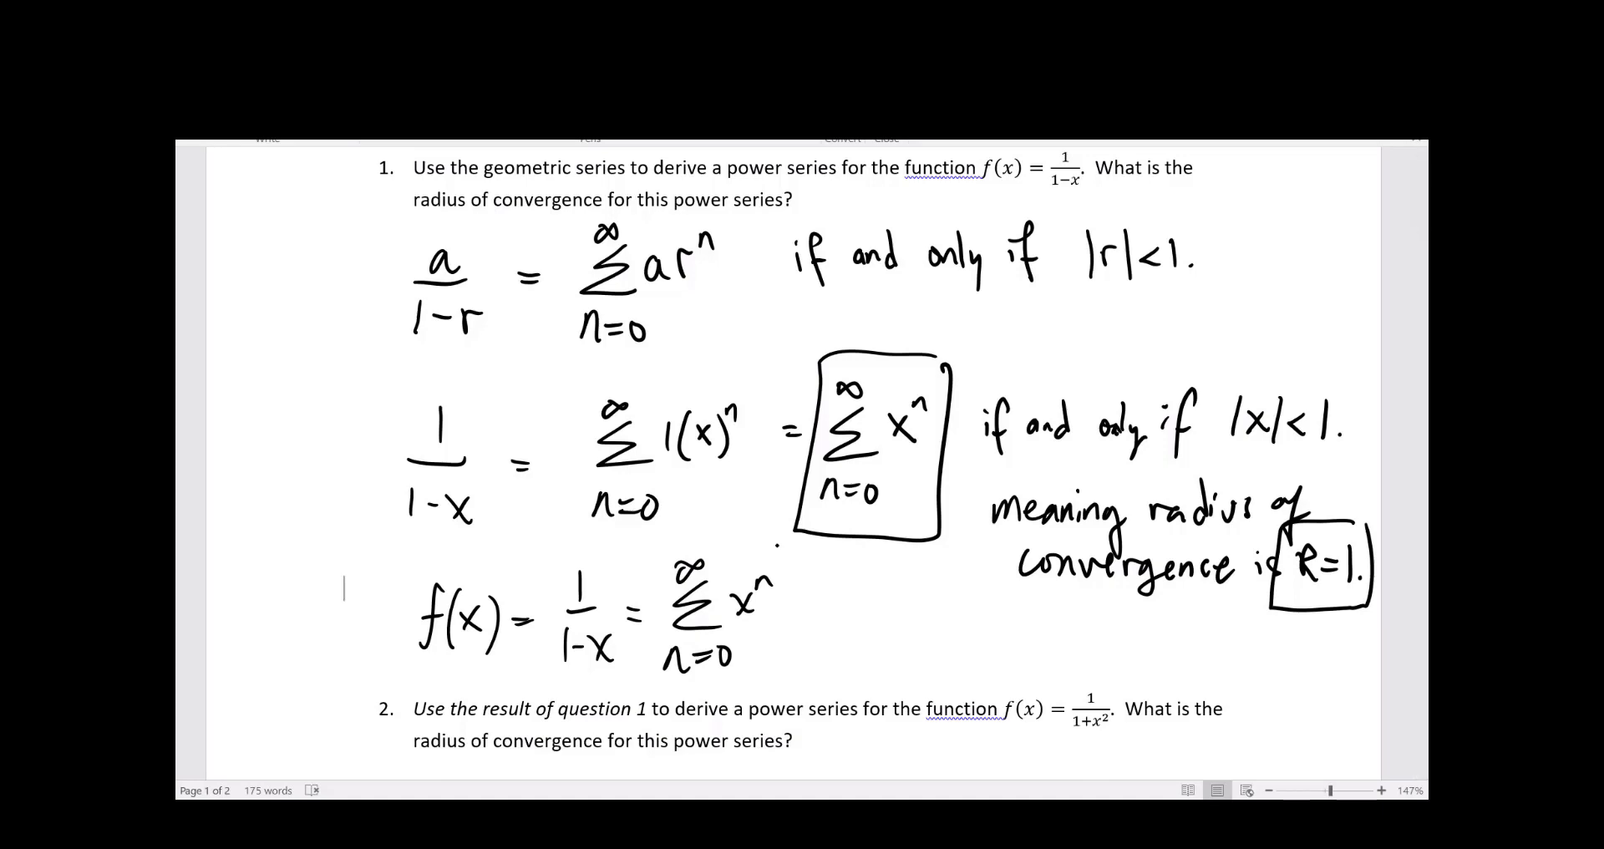
scroll(777, 544, "down", 5)
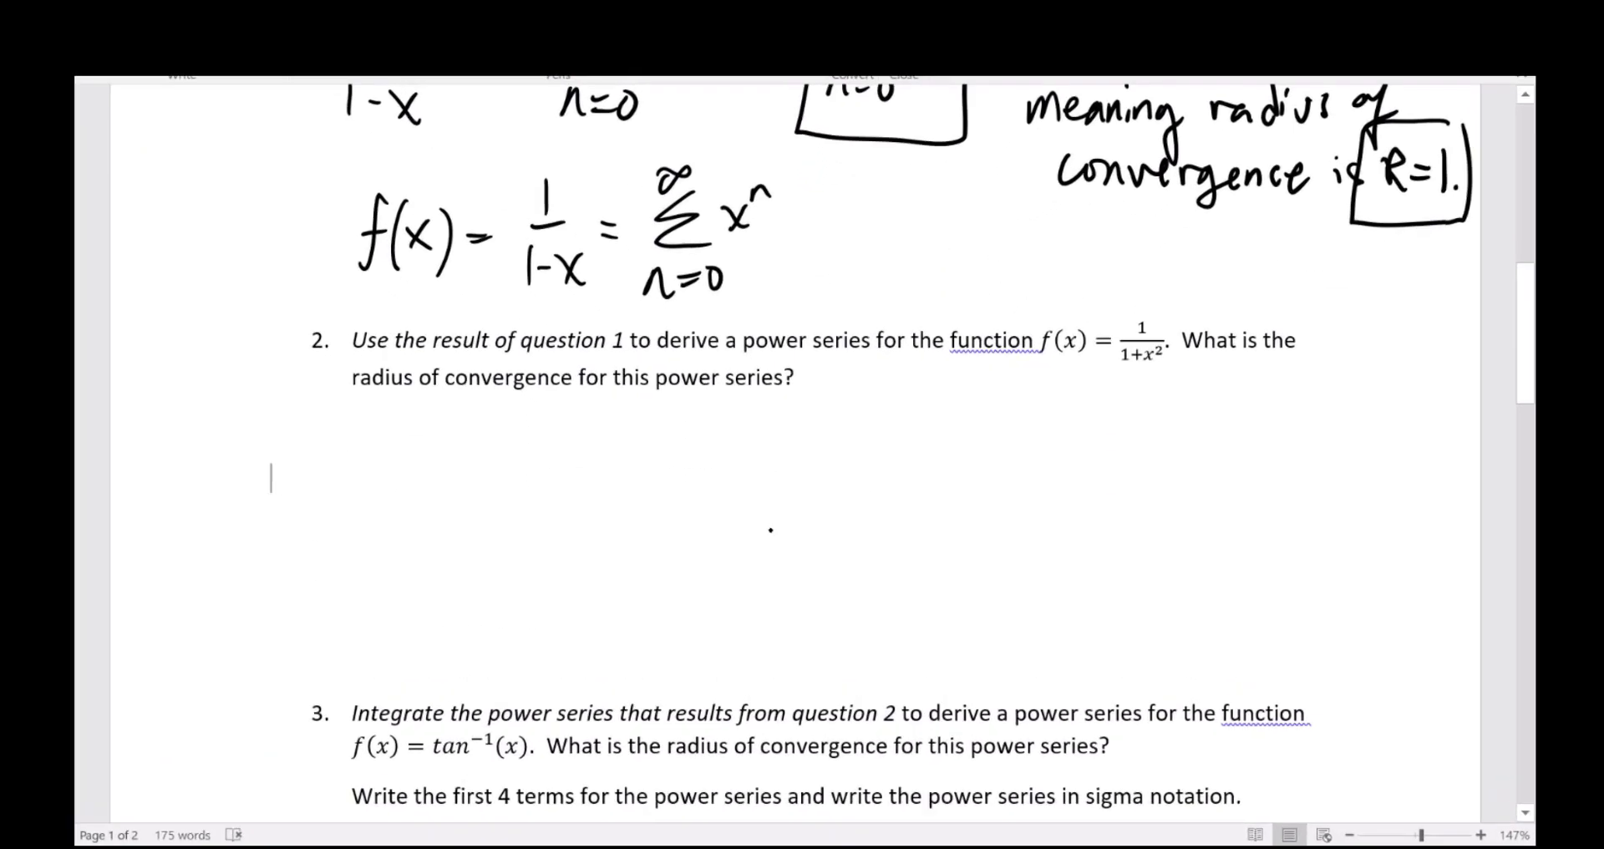
Step: Add space under question 2 and ink f(x) = 1/(1+x²) = 1/(1−(−x²))
key("Return")
key("Return")
key("Return")
key("Return")
key("Return")
key("Return")
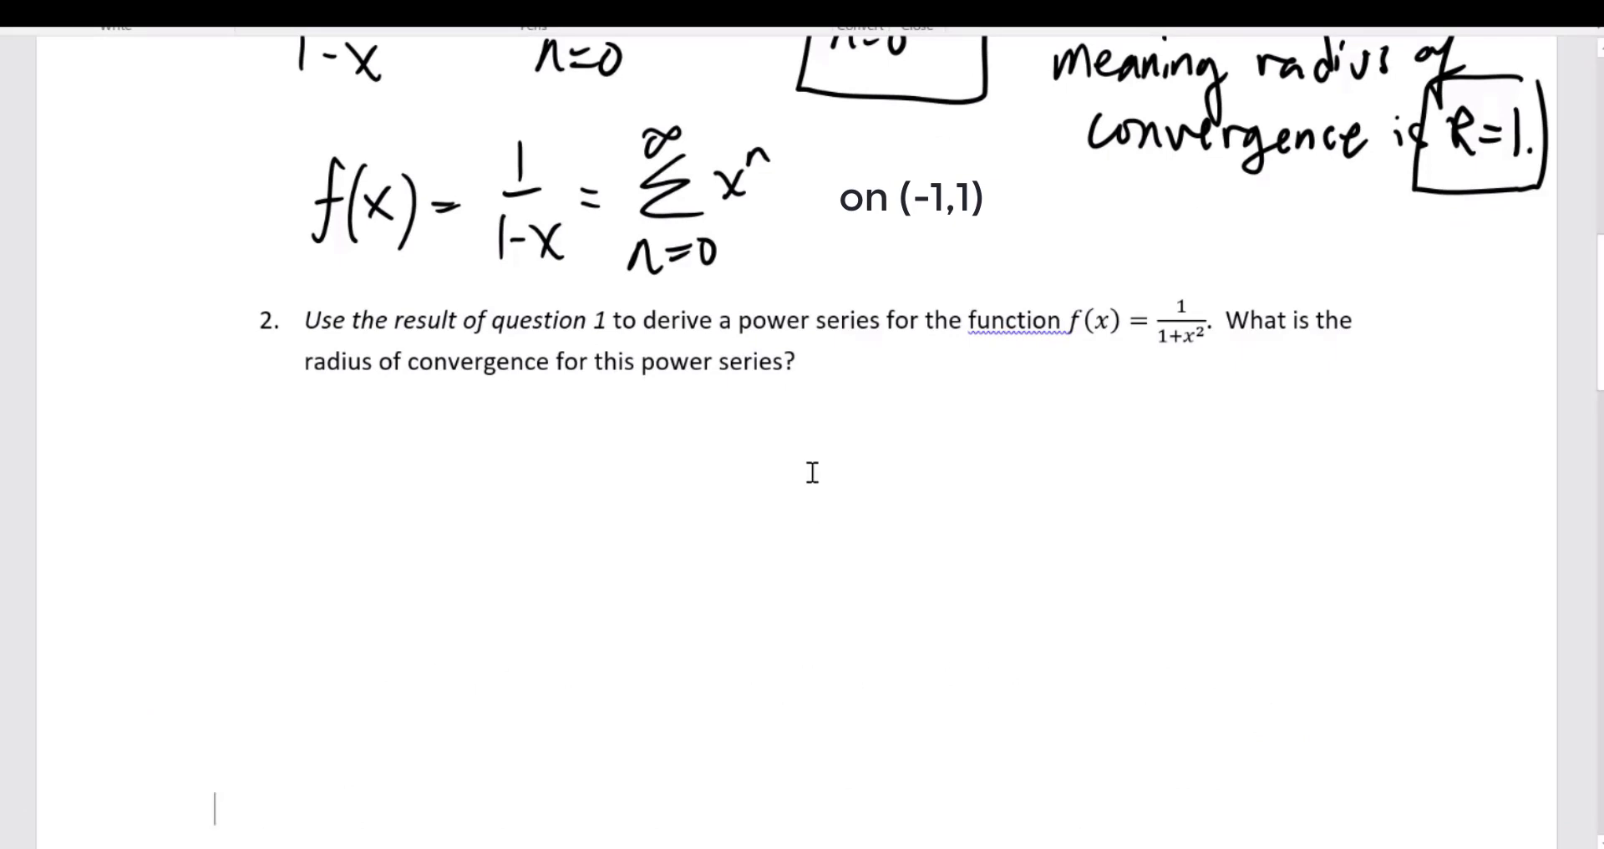
mouse_move(402, 415)
left_mouse_down()
mouse_move(421, 463)
mouse_move(540, 449)
mouse_move(581, 423)
mouse_move(567, 411)
mouse_move(599, 450)
mouse_move(544, 471)
mouse_move(581, 483)
left_mouse_up()
mouse_move(584, 474)
left_mouse_down()
mouse_move(609, 503)
mouse_move(703, 444)
left_mouse_up()
mouse_move(785, 389)
left_mouse_down()
mouse_move(787, 422)
mouse_move(831, 427)
left_mouse_up()
left_click_drag(757, 464, 758, 498)
mouse_move(770, 486)
left_mouse_down()
mouse_move(798, 483)
mouse_move(820, 505)
mouse_move(842, 470)
mouse_move(865, 489)
left_mouse_up()
mouse_move(865, 467)
left_mouse_down()
mouse_move(845, 493)
mouse_move(883, 464)
left_mouse_up()
left_click_drag(890, 443, 896, 499)
left_click_drag(953, 422, 977, 436)
mouse_move(1086, 383)
left_mouse_down()
mouse_move(1029, 437)
mouse_move(1106, 436)
left_mouse_up()
Step: Follow with = Σ 1(−x²)ⁿ from n=0 to ∞ and start an equals sign below
mouse_move(1026, 468)
left_mouse_down()
mouse_move(1045, 498)
mouse_move(1066, 484)
left_mouse_up()
left_click_drag(1047, 492, 1067, 491)
left_click_drag(1087, 473, 1086, 473)
mouse_move(1044, 367)
left_mouse_down()
mouse_move(1071, 364)
mouse_move(1121, 425)
left_mouse_up()
left_click_drag(1150, 376, 1141, 439)
left_click_drag(1153, 406, 1205, 429)
left_click_drag(1205, 394, 1182, 429)
left_click_drag(1208, 382, 1240, 438)
left_click_drag(1265, 383, 1272, 368)
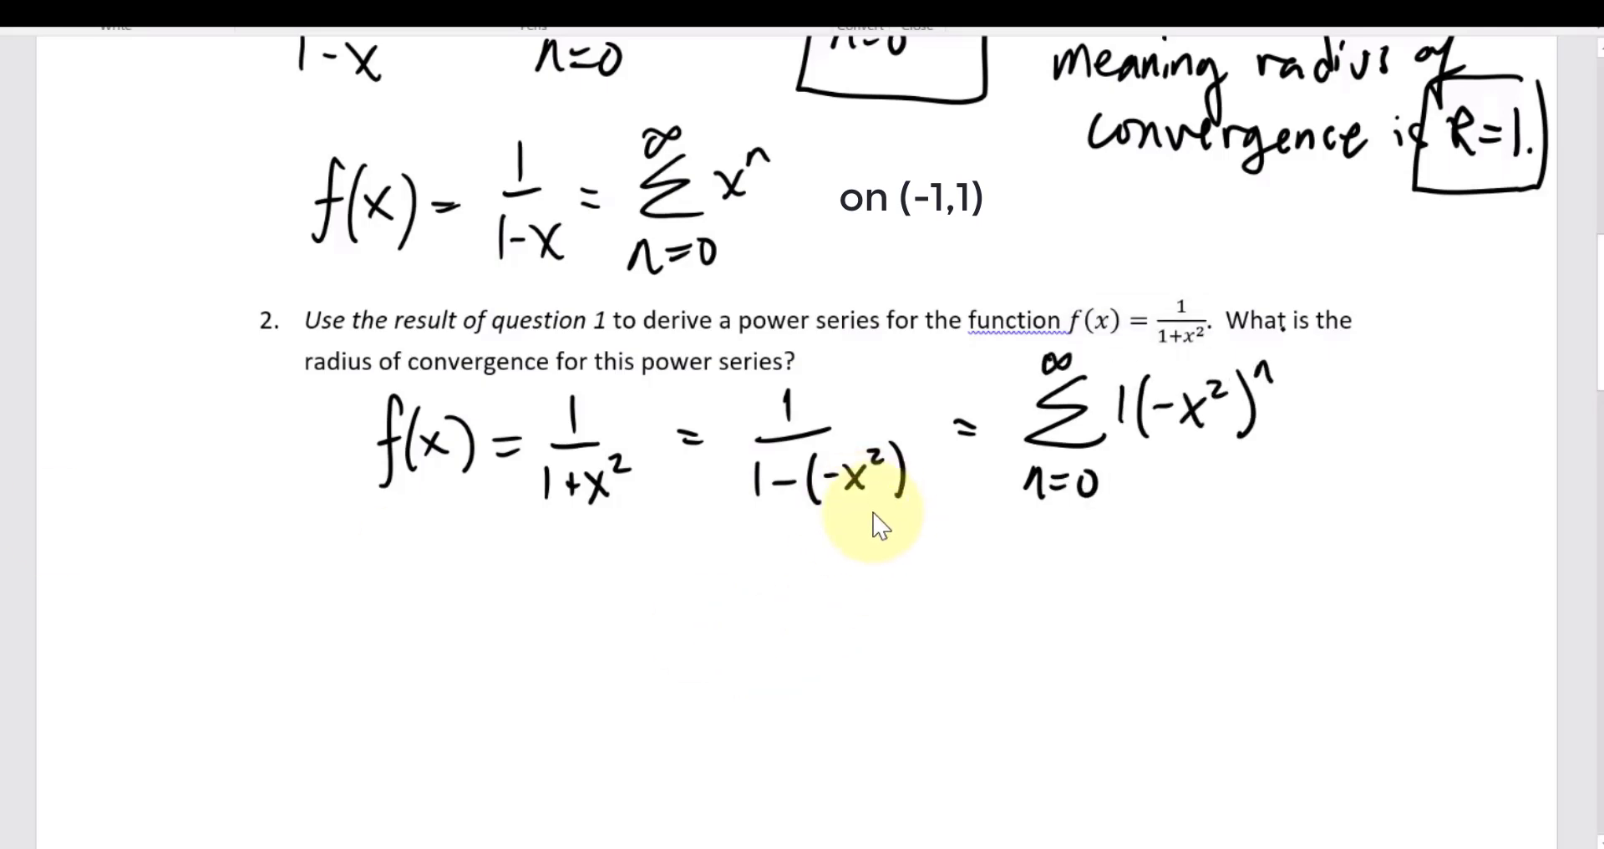
left_click(497, 582)
left_click_drag(491, 608, 512, 610)
left_click_drag(492, 619, 514, 621)
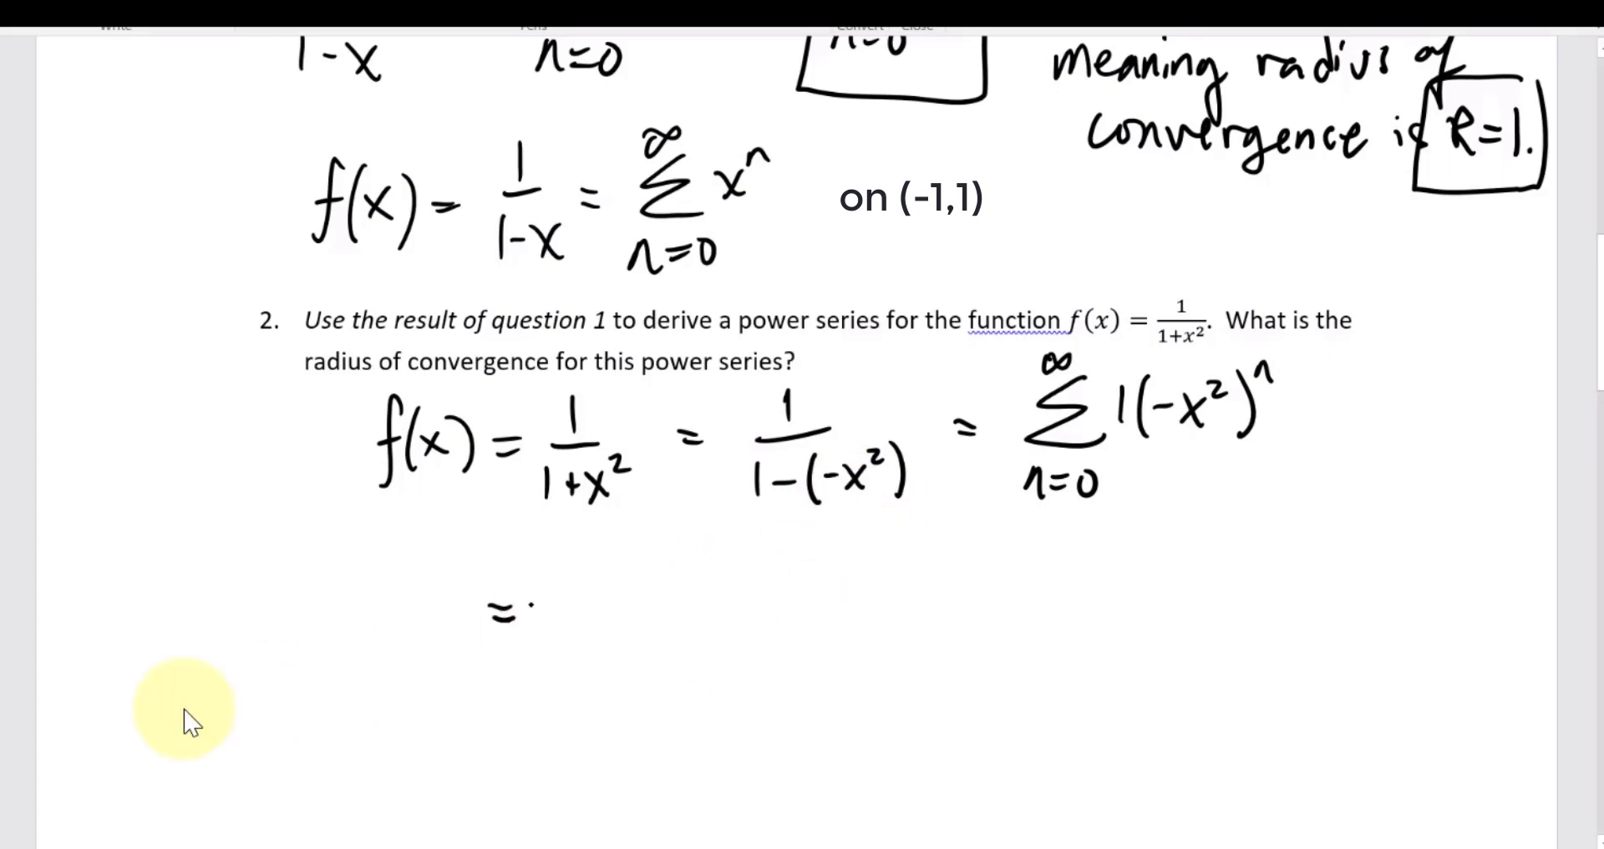
Step: Ink the simplified series Σ (−1)ⁿ x²ⁿ from n=0 to ∞ and box it
left_click_drag(614, 568, 620, 624)
left_click_drag(551, 681, 577, 668)
left_click_drag(582, 666, 602, 671)
left_click_drag(623, 657, 621, 657)
left_click_drag(566, 555, 603, 553)
left_click_drag(637, 591, 654, 588)
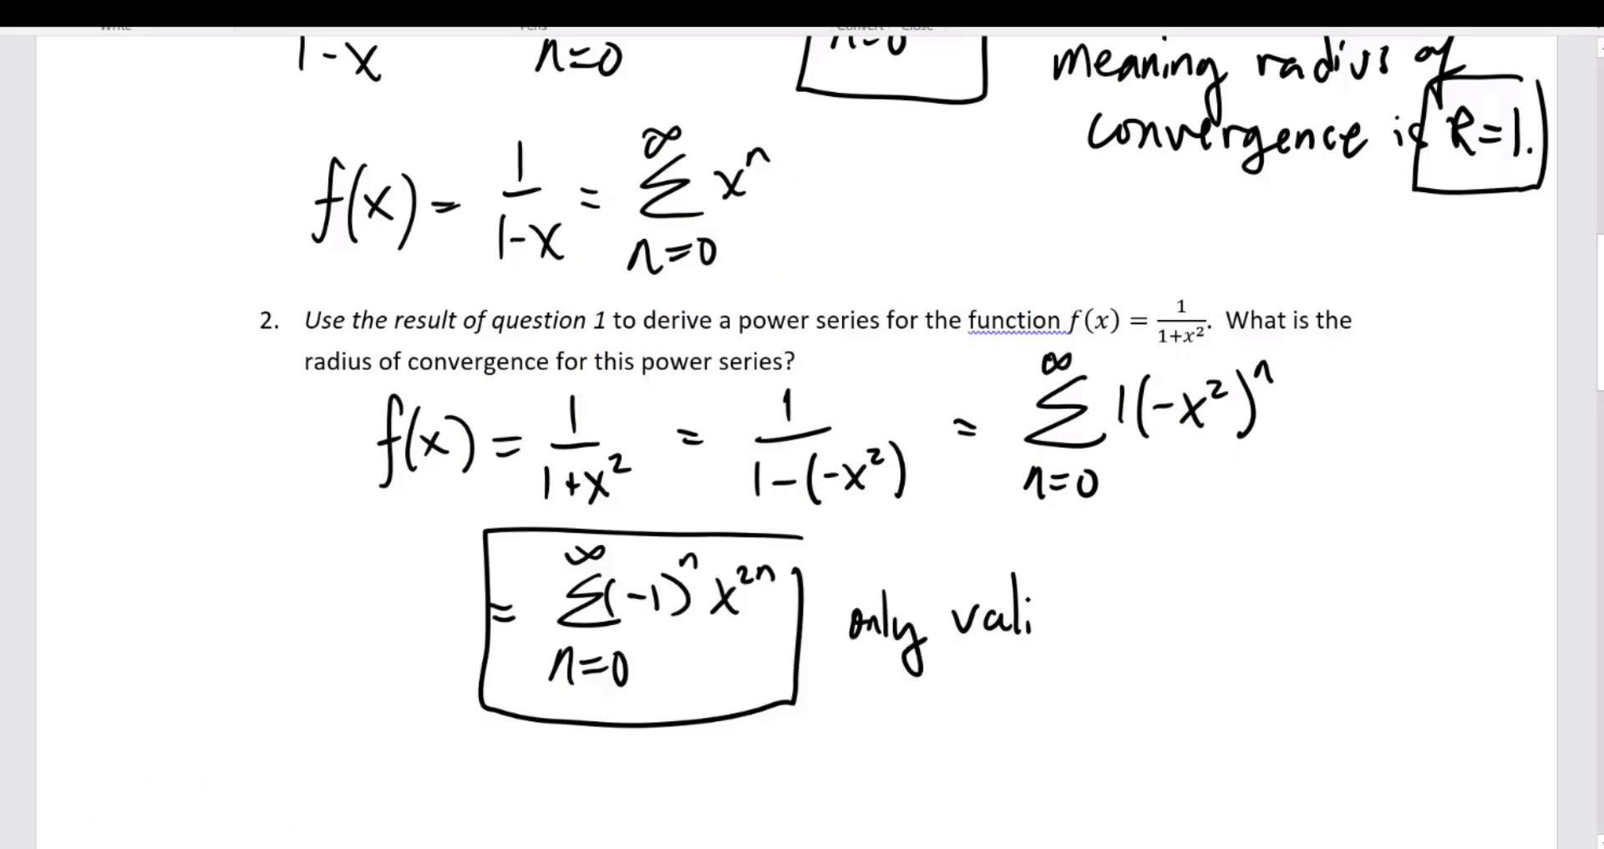
Step: Write the note 'only valid if |−x²|<1' beside the boxed series
left_click(1027, 597)
mouse_move(1051, 573)
left_mouse_down()
mouse_move(1054, 638)
mouse_move(1091, 643)
left_mouse_up()
left_click(1088, 589)
left_click_drag(1123, 576, 1128, 655)
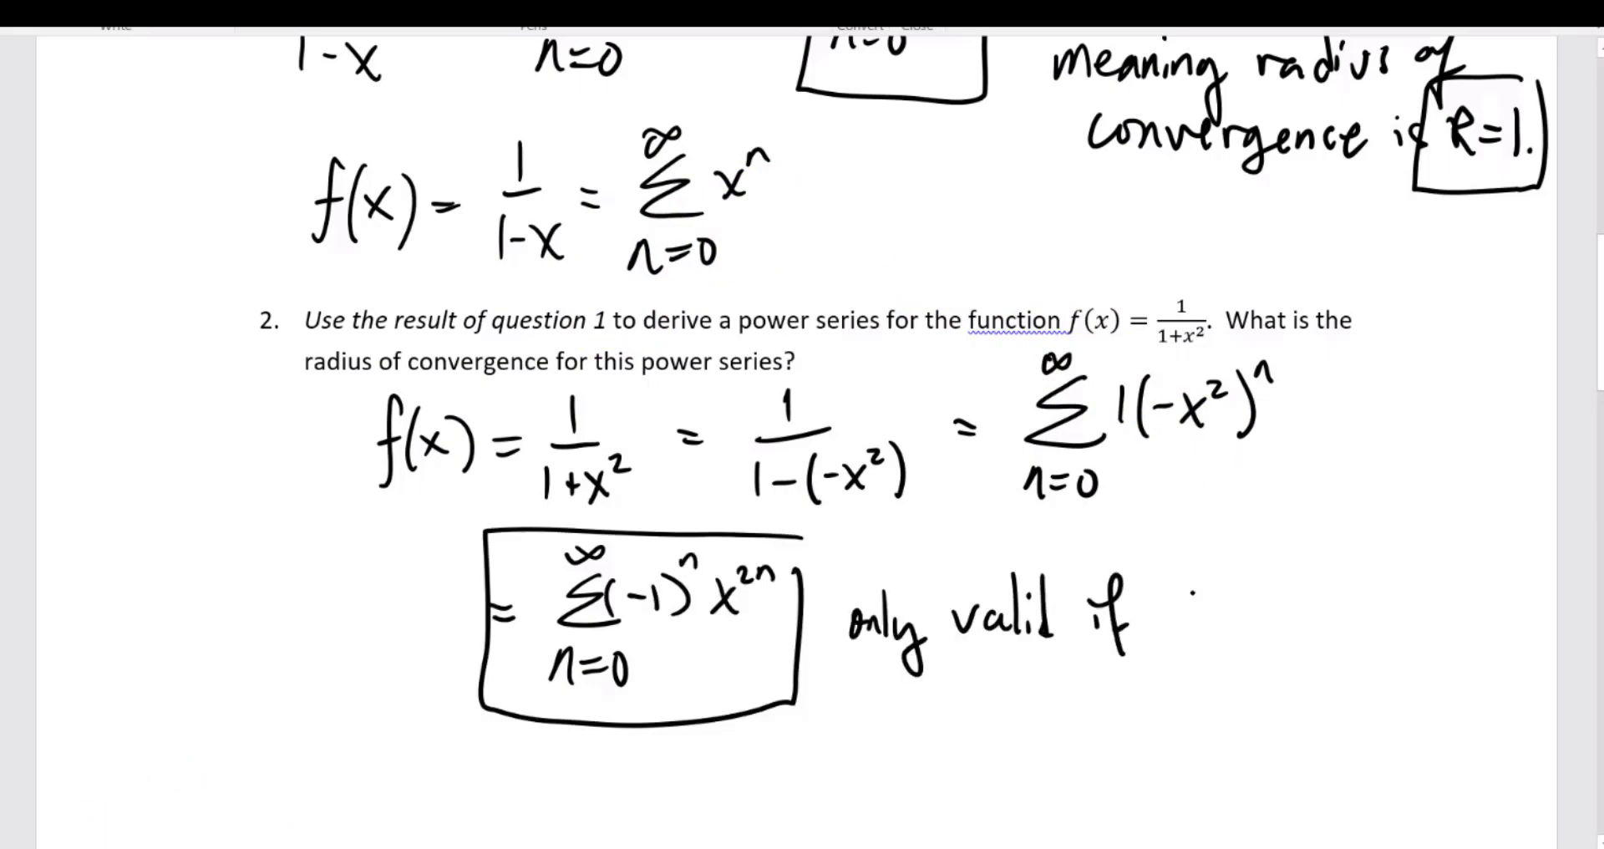
left_click_drag(1178, 609, 1205, 607)
mouse_move(1207, 602)
left_mouse_down()
mouse_move(1237, 632)
mouse_move(1253, 600)
left_mouse_up()
left_click_drag(1265, 563, 1269, 647)
left_click_drag(1165, 573, 1167, 649)
mouse_move(1308, 593)
left_mouse_down()
mouse_move(1286, 608)
mouse_move(1310, 622)
left_mouse_up()
left_click_drag(1334, 578, 1343, 640)
Step: Begin writing 'equ.' below the condition
scroll(851, 502, "down", 2)
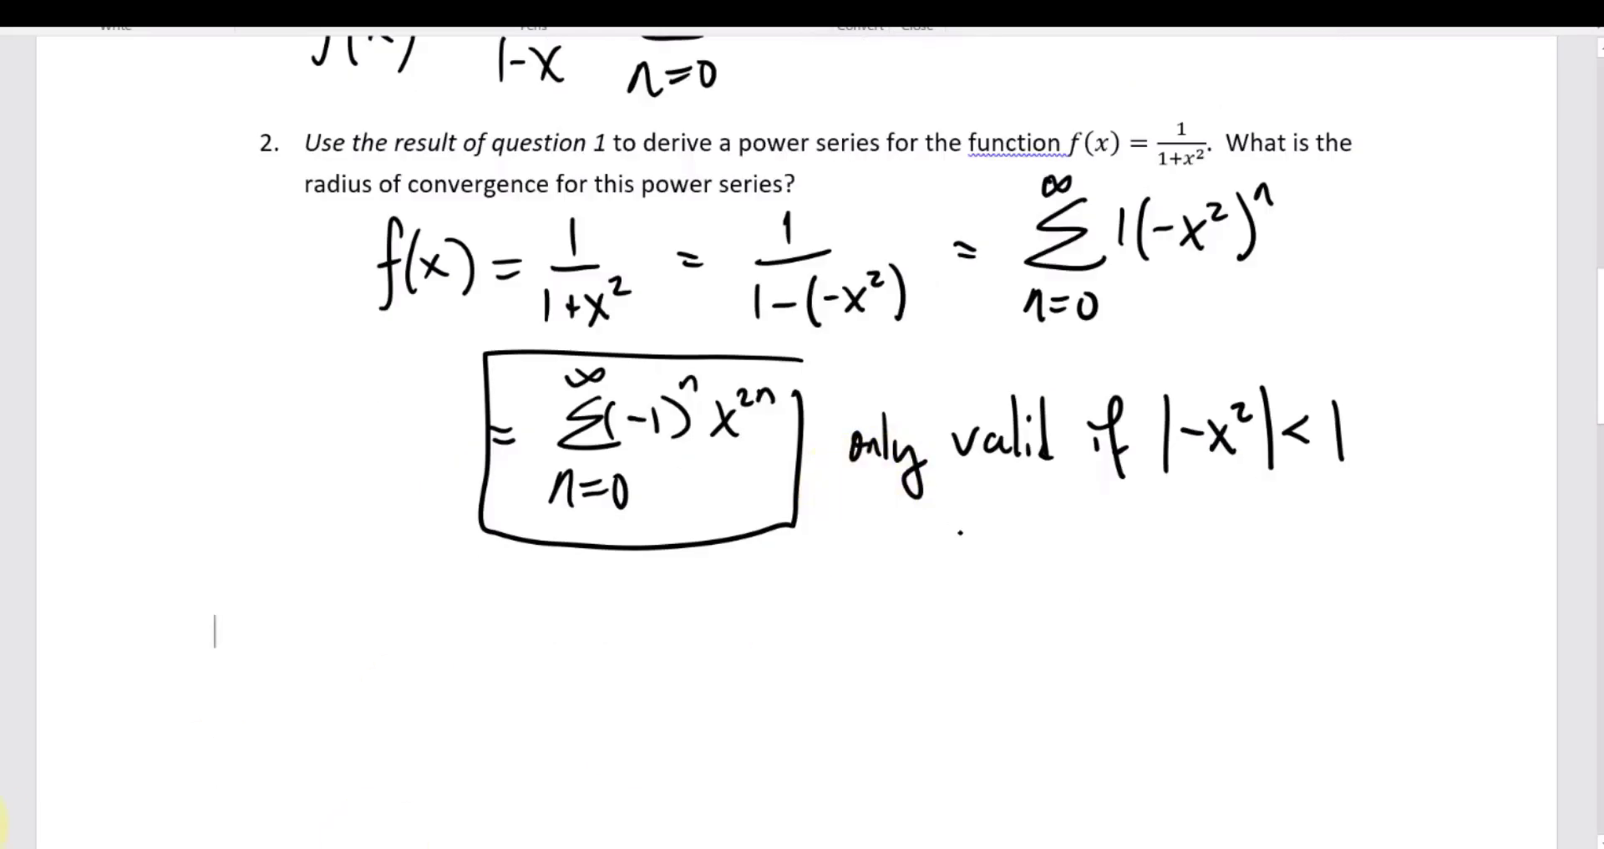
left_click_drag(953, 552, 979, 564)
mouse_move(1002, 541)
left_mouse_down()
mouse_move(1000, 601)
mouse_move(1034, 558)
left_mouse_up()
left_click(1047, 552)
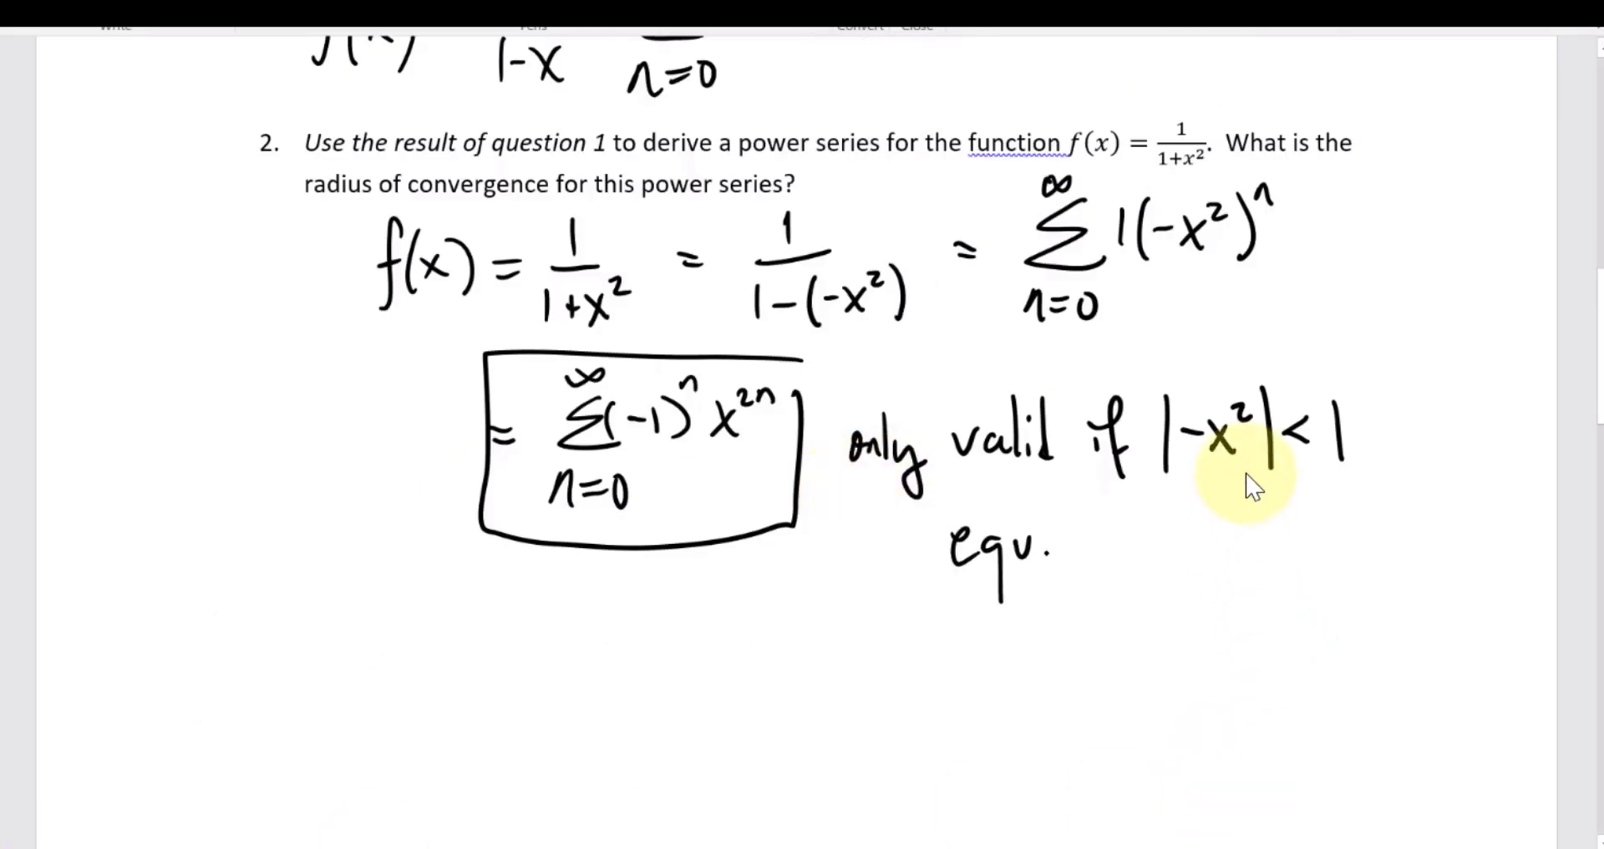